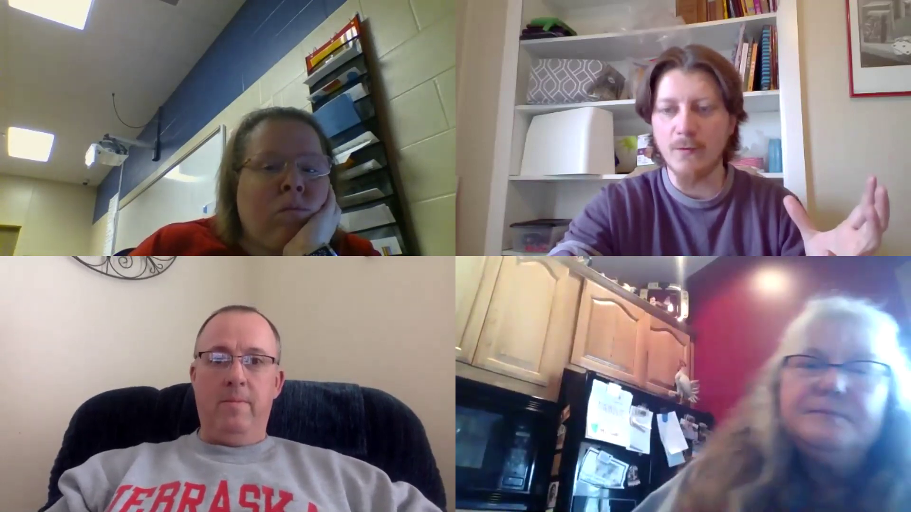
Step: Switch to the Chrome window showing the Digital Age Pedagogy site and select its web address
{"action": "key", "text": "alt+Tab"}
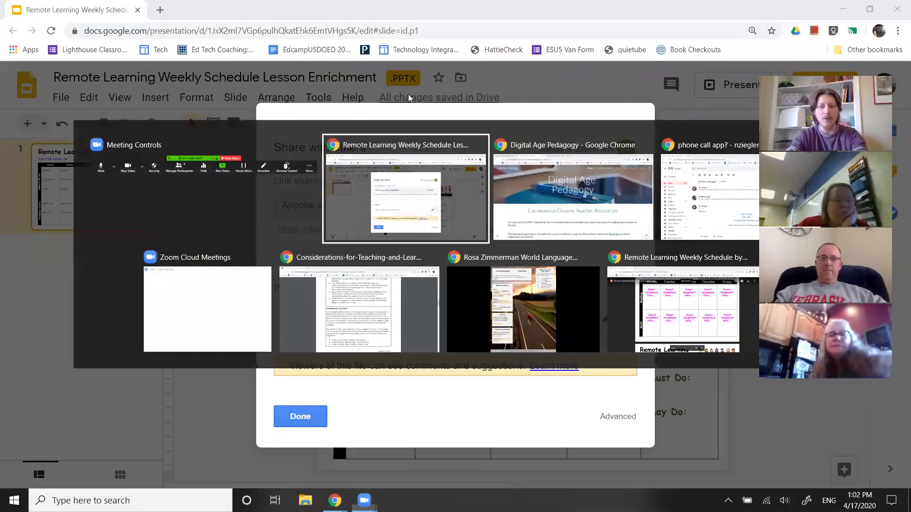
{"action": "key", "text": "alt+Tab"}
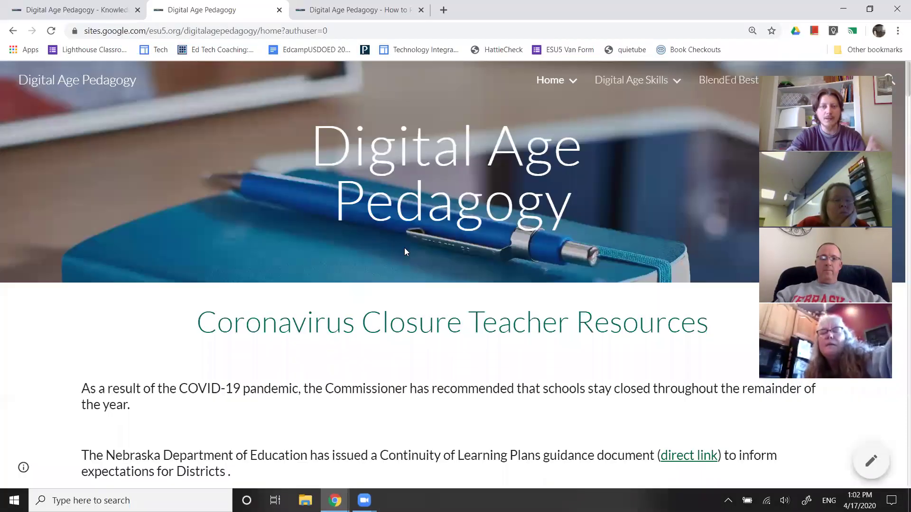
{"action": "left_click", "coordinate": [223, 30]}
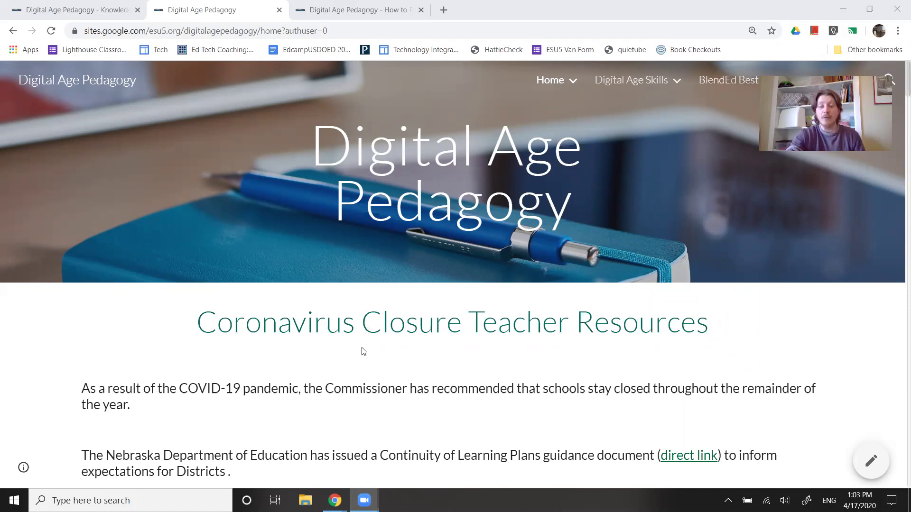
Step: Scroll to the NDE list, highlight the Educational Opportunities and Enrichment Opportunities options, and scroll on
{"action": "scroll", "coordinate": [364, 351], "scroll_direction": "down", "scroll_amount": 3}
{"action": "scroll", "coordinate": [366, 353], "scroll_direction": "down", "scroll_amount": 3}
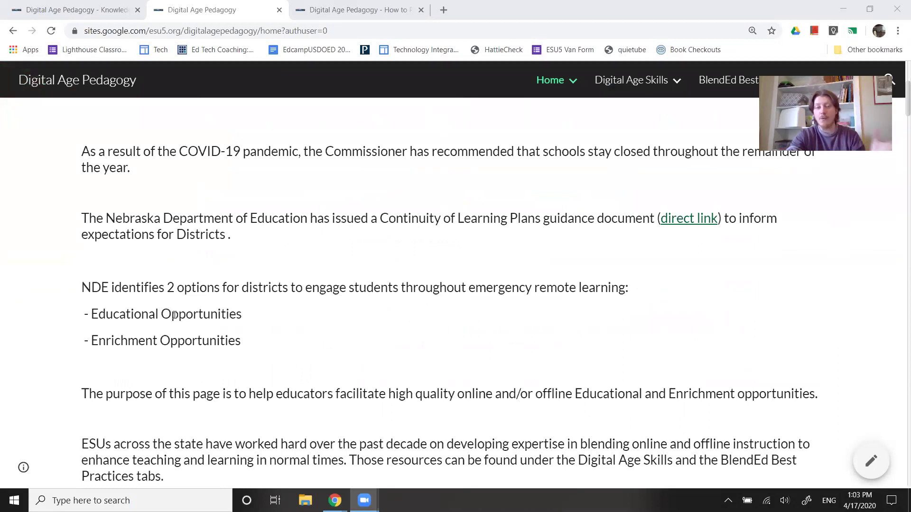
{"action": "left_click_drag", "start_coordinate": [91, 315], "coordinate": [242, 315]}
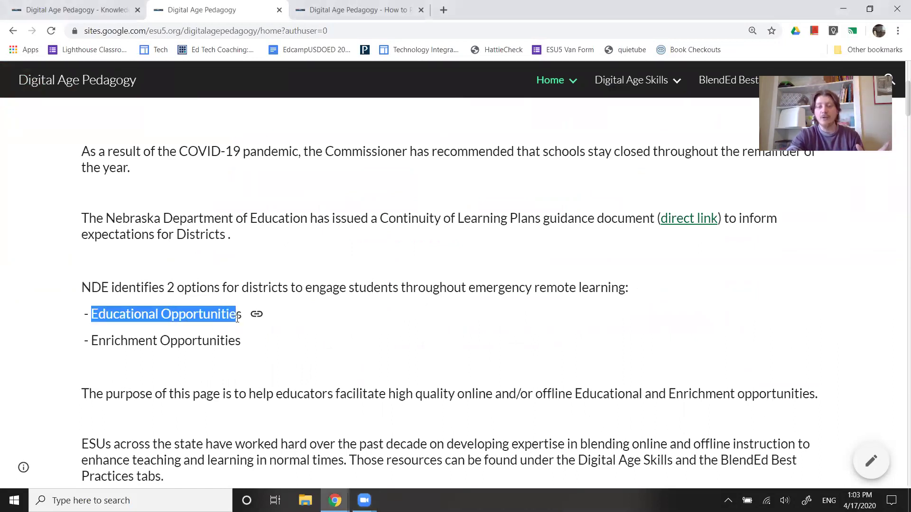
{"action": "left_click_drag", "start_coordinate": [91, 341], "coordinate": [82, 340]}
{"action": "left_click_drag", "start_coordinate": [223, 334], "coordinate": [240, 340]}
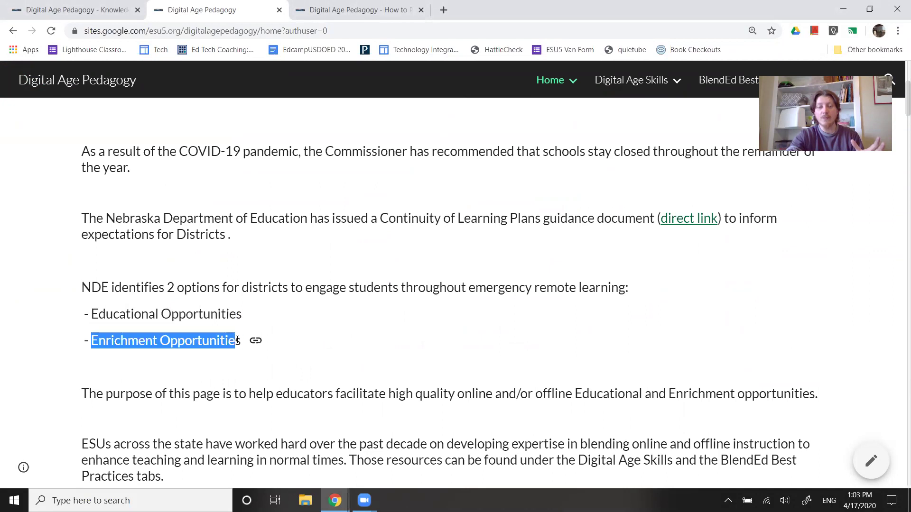
{"action": "left_click", "coordinate": [314, 286]}
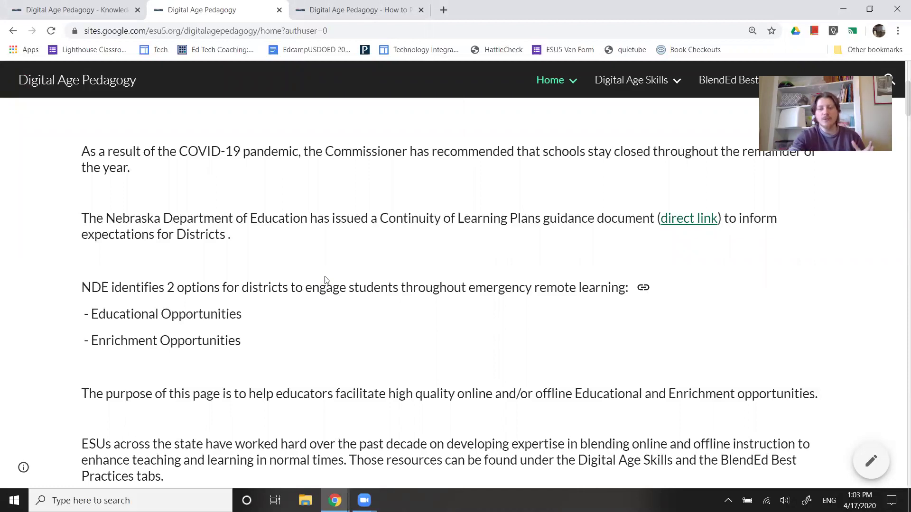
{"action": "scroll", "coordinate": [322, 282], "scroll_direction": "down", "scroll_amount": 7}
{"action": "scroll", "coordinate": [318, 285], "scroll_direction": "down", "scroll_amount": 6}
Step: Scroll back up the home page and highlight the two NDE option lines again
{"action": "scroll", "coordinate": [317, 287], "scroll_direction": "down", "scroll_amount": 1}
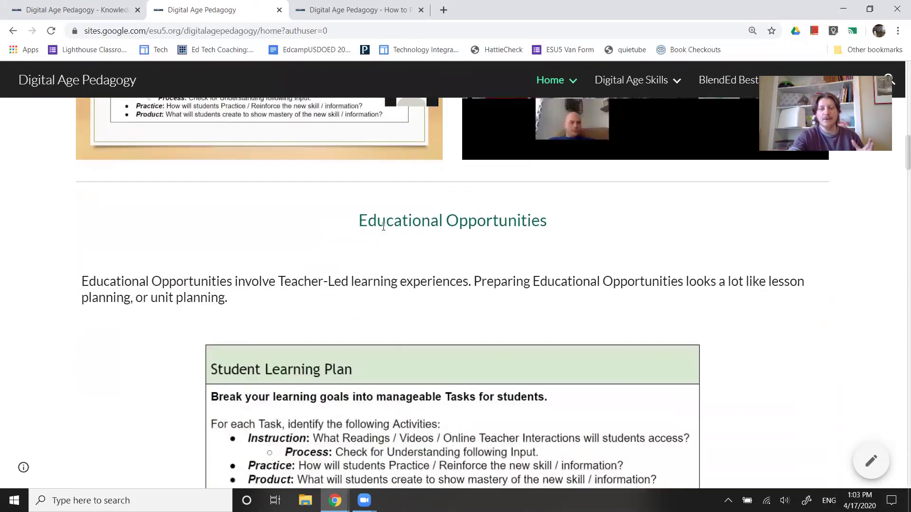
{"action": "left_click_drag", "start_coordinate": [359, 220], "coordinate": [498, 237]}
{"action": "scroll", "coordinate": [380, 260], "scroll_direction": "up", "scroll_amount": 4}
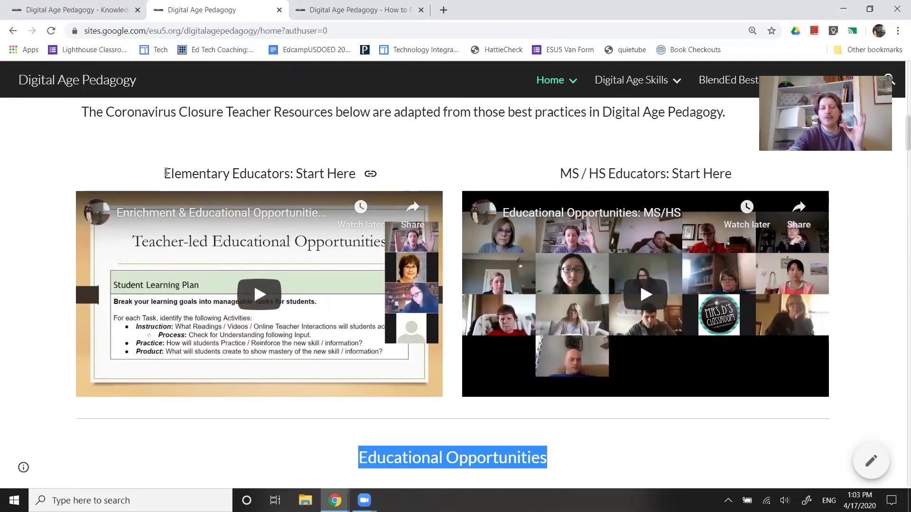
{"action": "scroll", "coordinate": [167, 173], "scroll_direction": "up", "scroll_amount": 2}
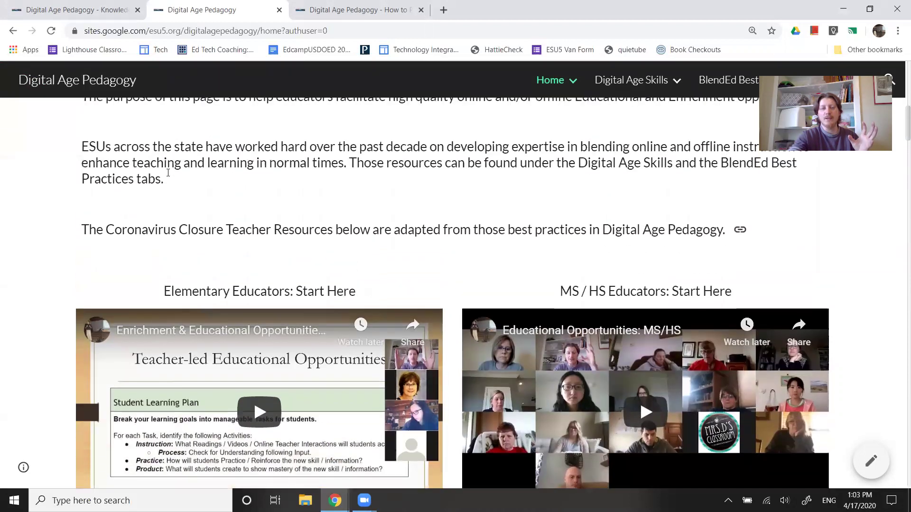
{"action": "scroll", "coordinate": [168, 173], "scroll_direction": "up", "scroll_amount": 3}
{"action": "left_click_drag", "start_coordinate": [113, 137], "coordinate": [199, 138]}
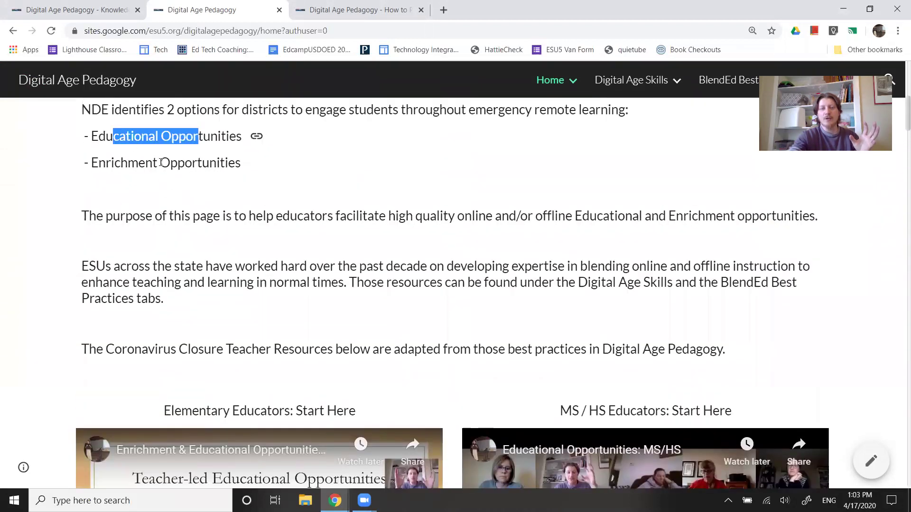
{"action": "left_click_drag", "start_coordinate": [128, 163], "coordinate": [200, 164]}
Step: Highlight the Elementary and MS / HS educators video headings, then scroll down to Educational Opportunities
{"action": "scroll", "coordinate": [226, 251], "scroll_direction": "down", "scroll_amount": 3}
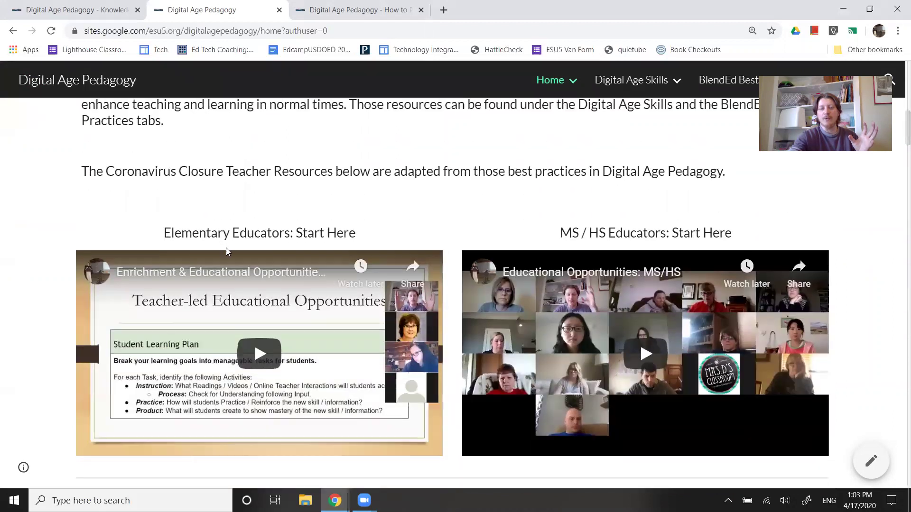
{"action": "left_click_drag", "start_coordinate": [175, 233], "coordinate": [320, 233]}
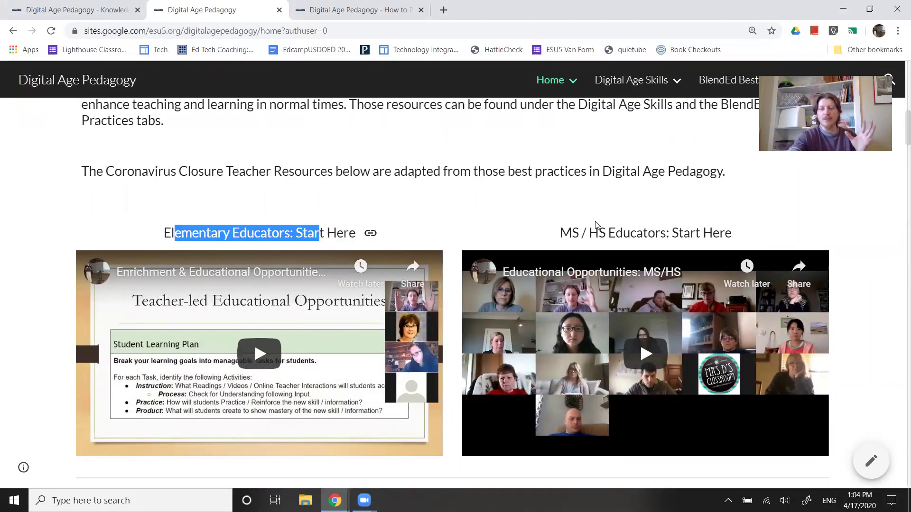
{"action": "left_click_drag", "start_coordinate": [571, 233], "coordinate": [697, 233]}
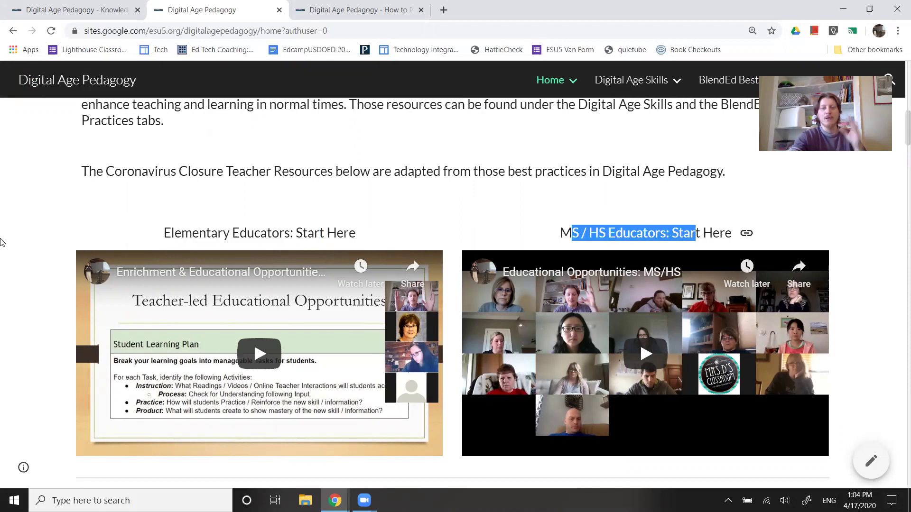
{"action": "scroll", "coordinate": [11, 233], "scroll_direction": "down", "scroll_amount": 6}
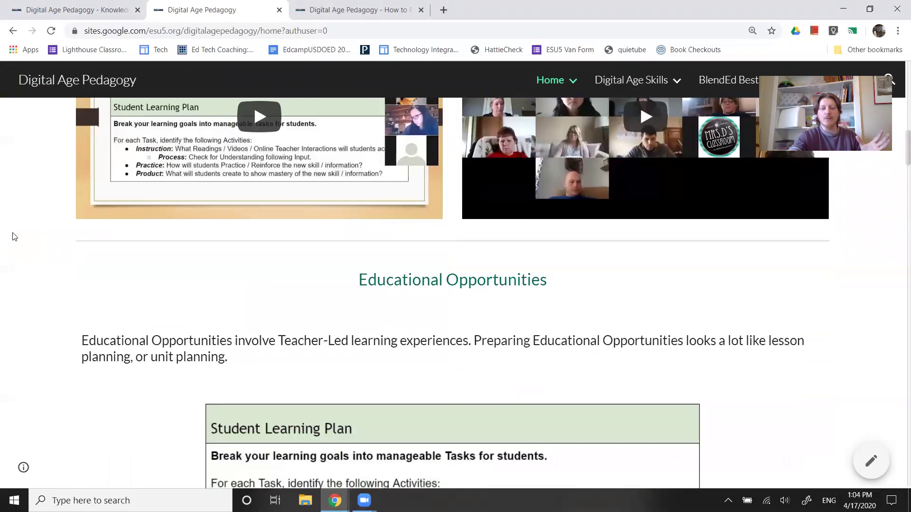
{"action": "scroll", "coordinate": [13, 238], "scroll_direction": "down", "scroll_amount": 1}
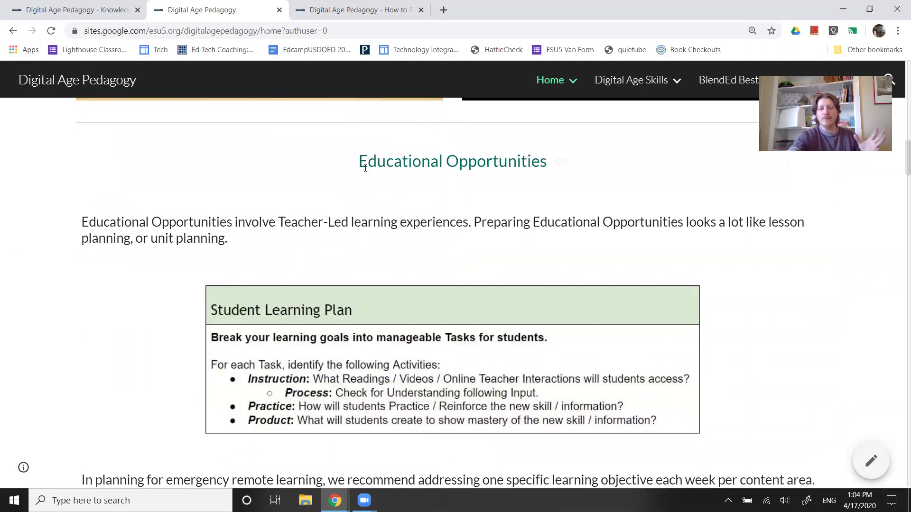
Step: Highlight the Educational Opportunities heading twice, then scroll toward the planning-chart link
{"action": "left_click_drag", "start_coordinate": [363, 162], "coordinate": [504, 194]}
{"action": "left_click", "coordinate": [376, 236]}
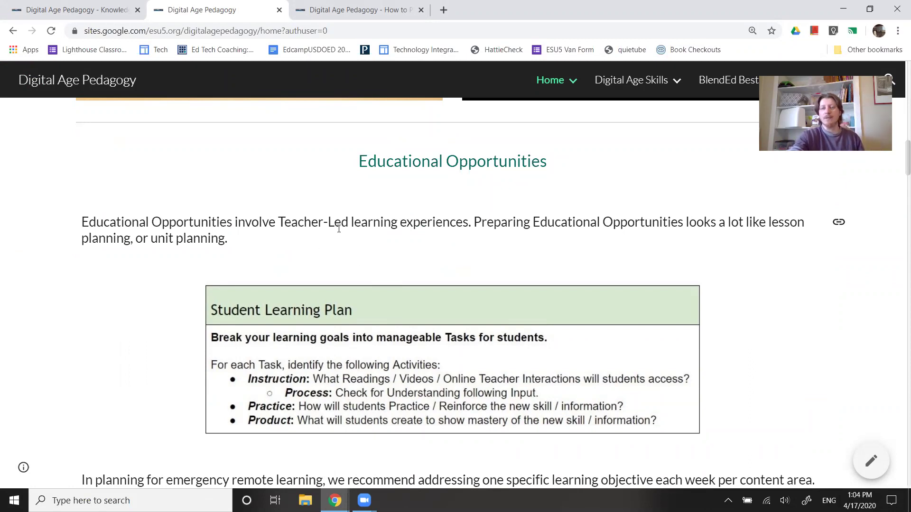
{"action": "left_click_drag", "start_coordinate": [368, 161], "coordinate": [522, 165]}
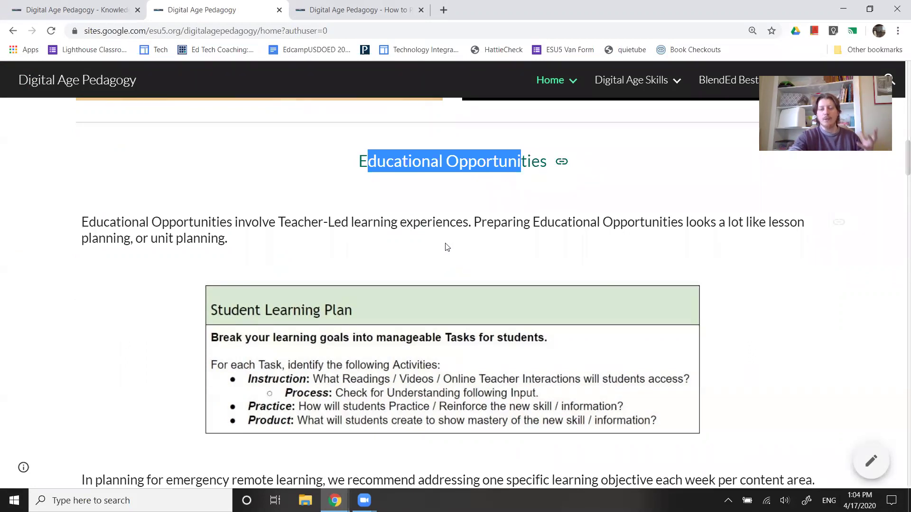
{"action": "left_click", "coordinate": [437, 258]}
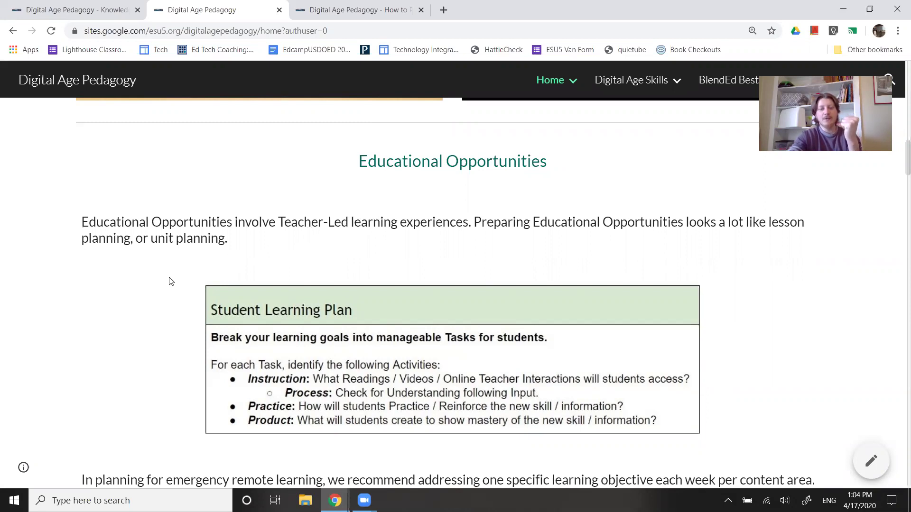
{"action": "scroll", "coordinate": [172, 282], "scroll_direction": "down", "scroll_amount": 2}
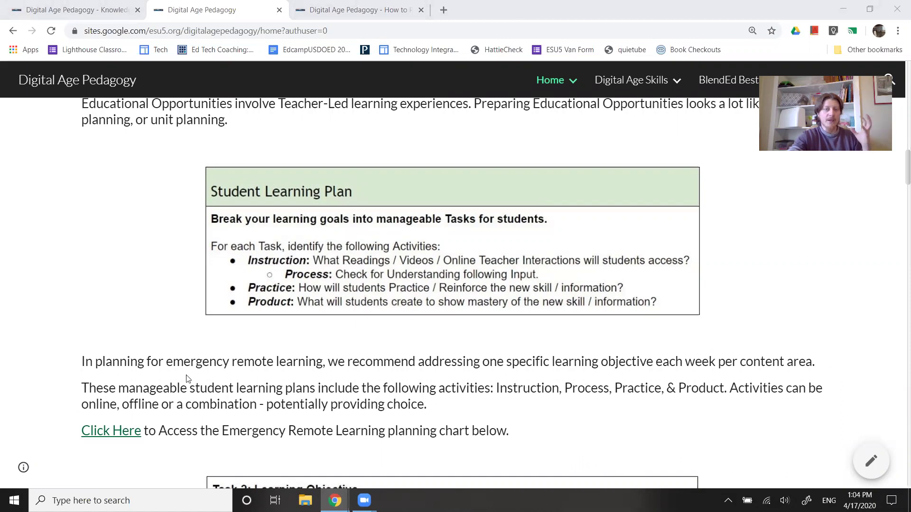
{"action": "left_click", "coordinate": [242, 367]}
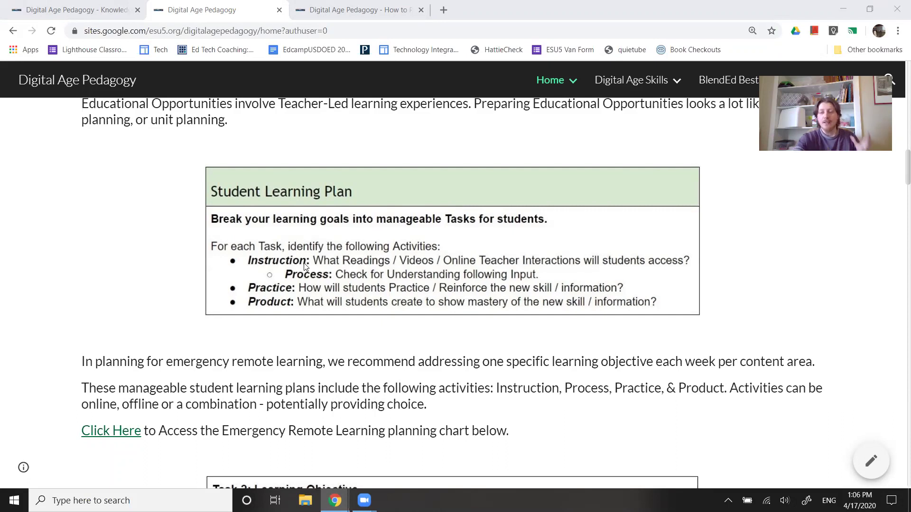
Step: Scroll to the Click Here planning-chart link and select the sentence describing the chart
{"action": "scroll", "coordinate": [65, 331], "scroll_direction": "down", "scroll_amount": 2}
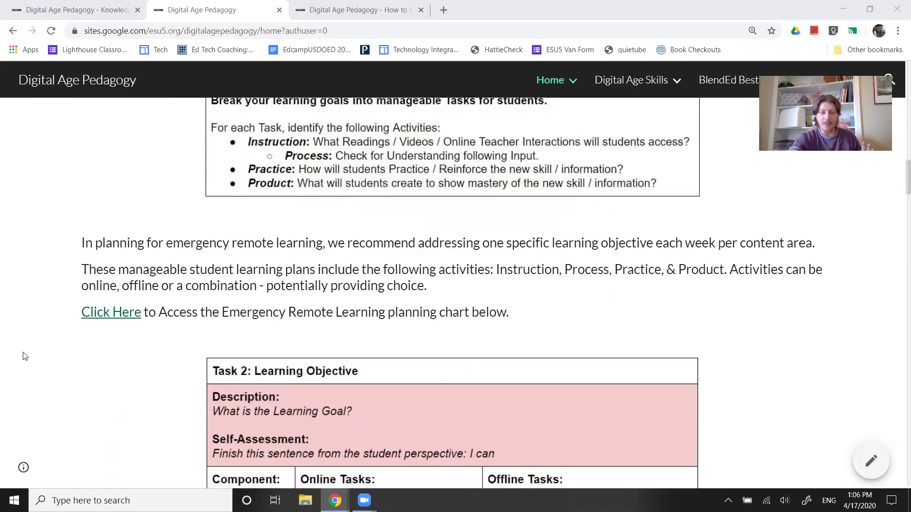
{"action": "scroll", "coordinate": [26, 356], "scroll_direction": "down", "scroll_amount": 5}
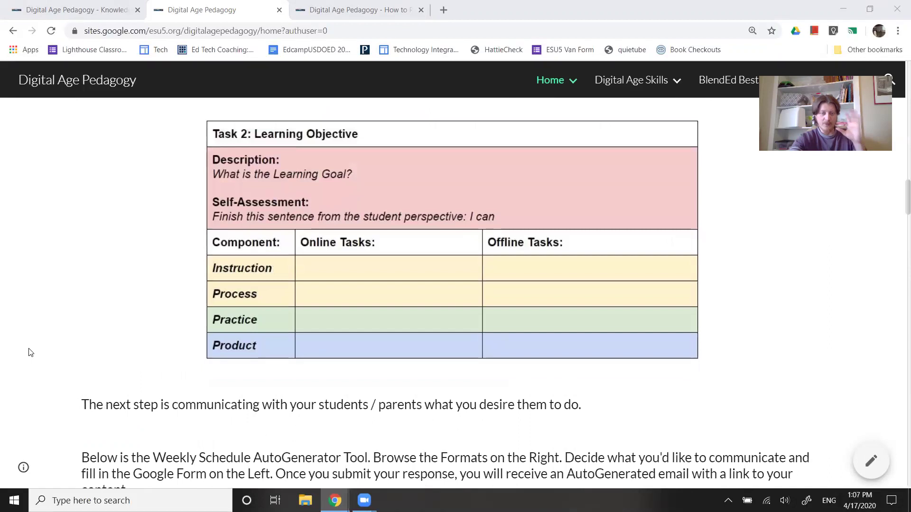
{"action": "scroll", "coordinate": [66, 292], "scroll_direction": "up", "scroll_amount": 4}
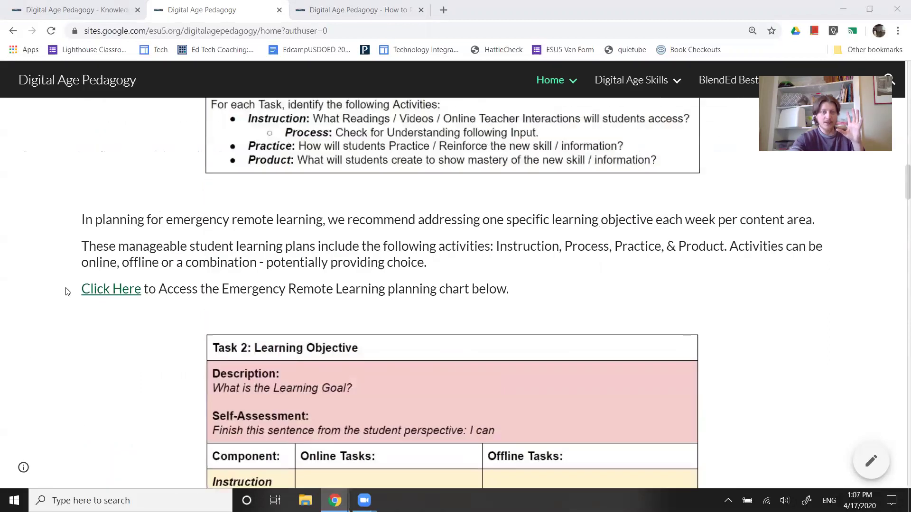
{"action": "scroll", "coordinate": [68, 292], "scroll_direction": "up", "scroll_amount": 9}
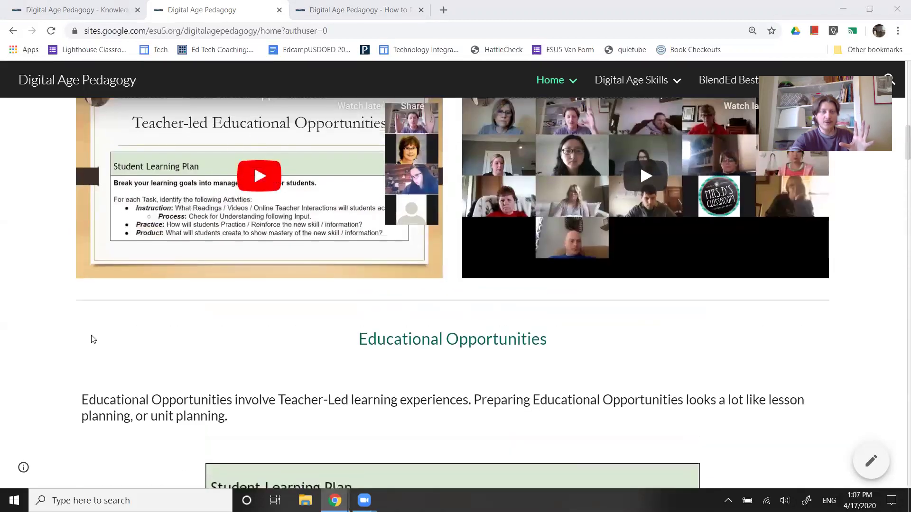
{"action": "scroll", "coordinate": [85, 341], "scroll_direction": "down", "scroll_amount": 12}
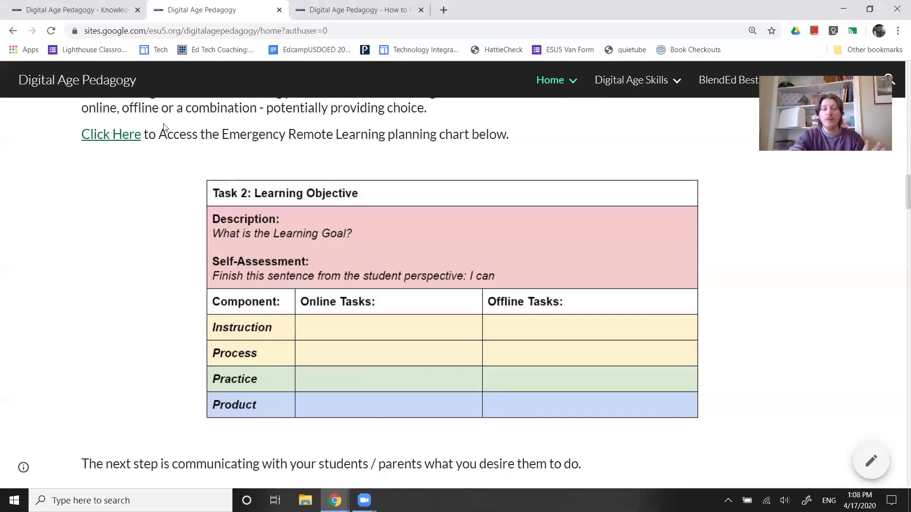
{"action": "left_click_drag", "start_coordinate": [159, 134], "coordinate": [324, 160]}
Step: Open the Digital Learning Enrichment Plan Template from the Click Here link and scroll to Task 2
{"action": "left_click", "coordinate": [117, 136]}
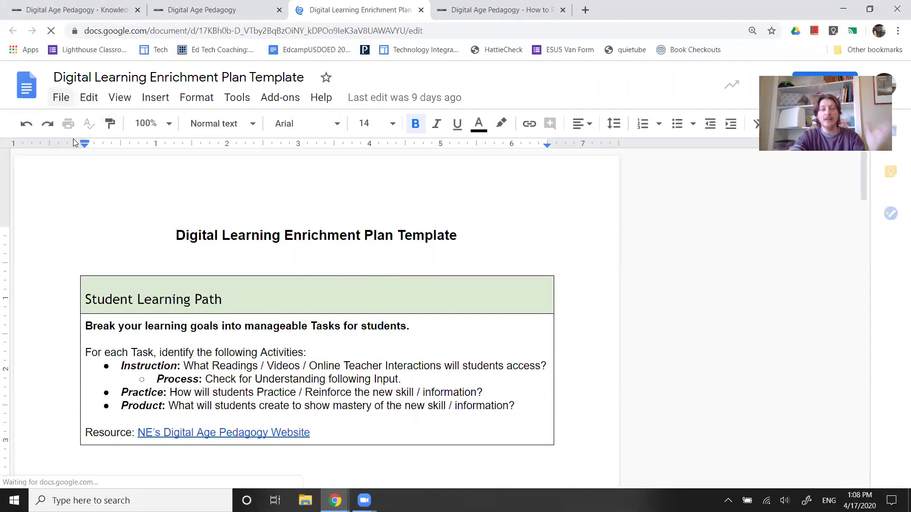
{"action": "left_click", "coordinate": [60, 97]}
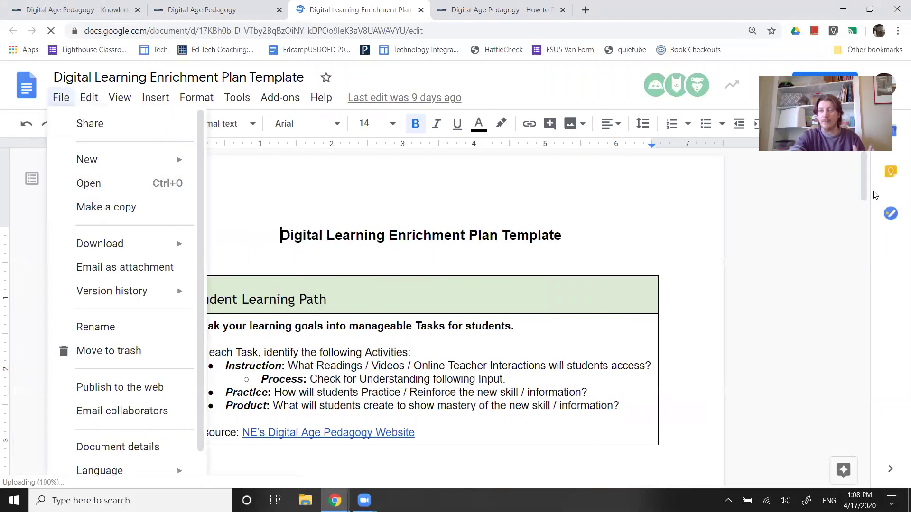
{"action": "left_click_drag", "start_coordinate": [862, 172], "coordinate": [859, 388]}
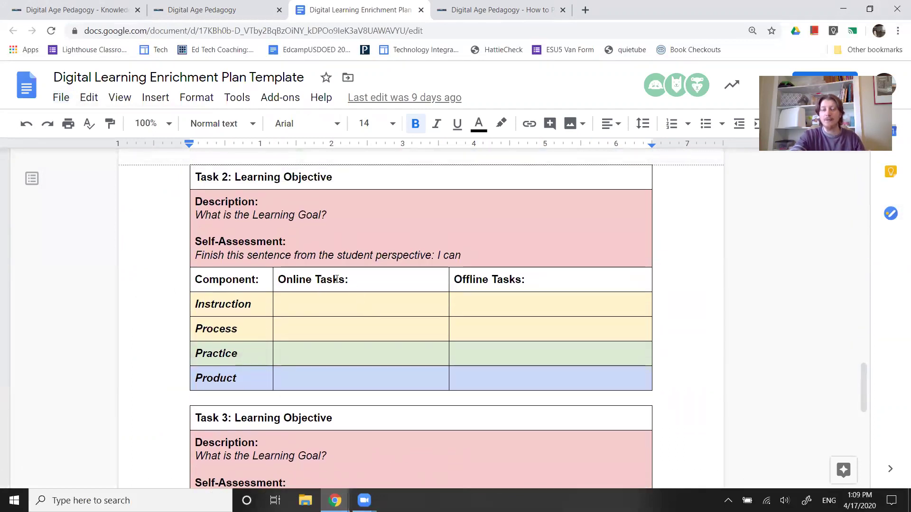
Step: Replace Task 2's 'Online Tasks' column header with 'Must Do' and select the 'Offline Tasks' header
{"action": "left_click_drag", "start_coordinate": [345, 281], "coordinate": [279, 283]}
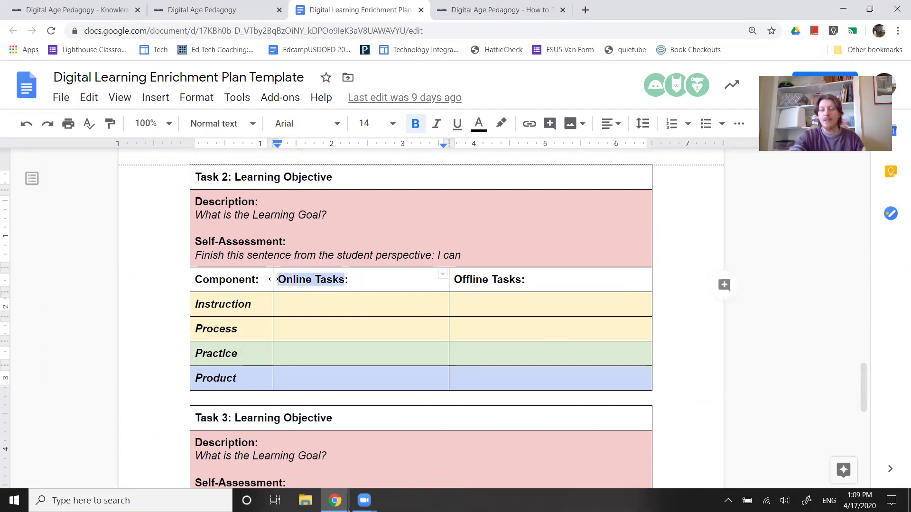
{"action": "type", "text": "M"}
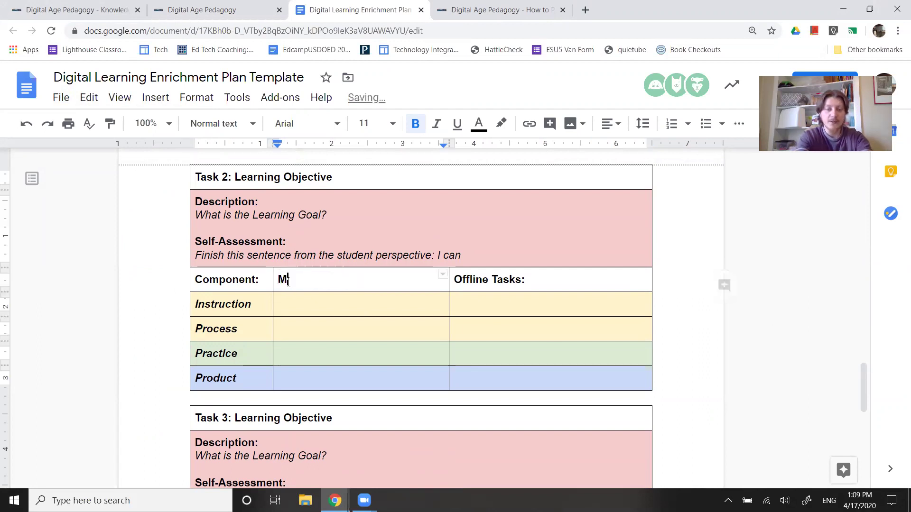
{"action": "type", "text": "ust Do:"}
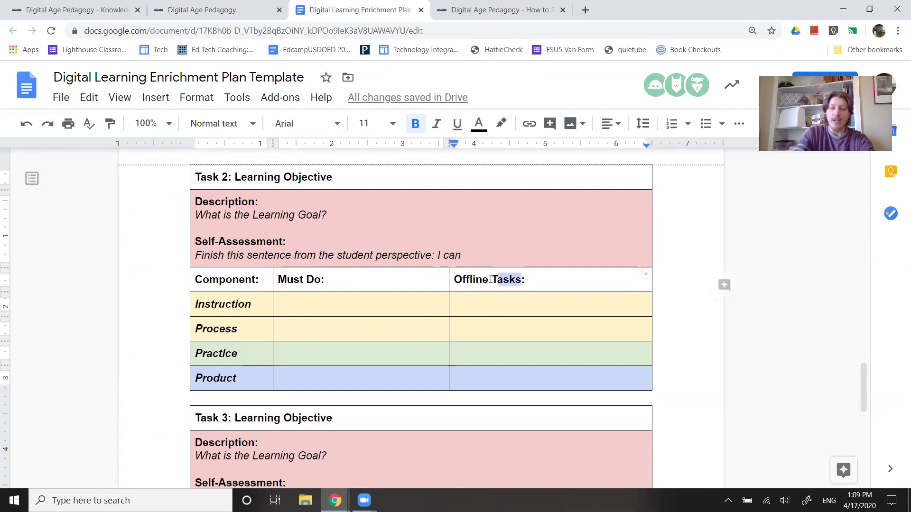
{"action": "left_click_drag", "start_coordinate": [491, 279], "coordinate": [454, 280]}
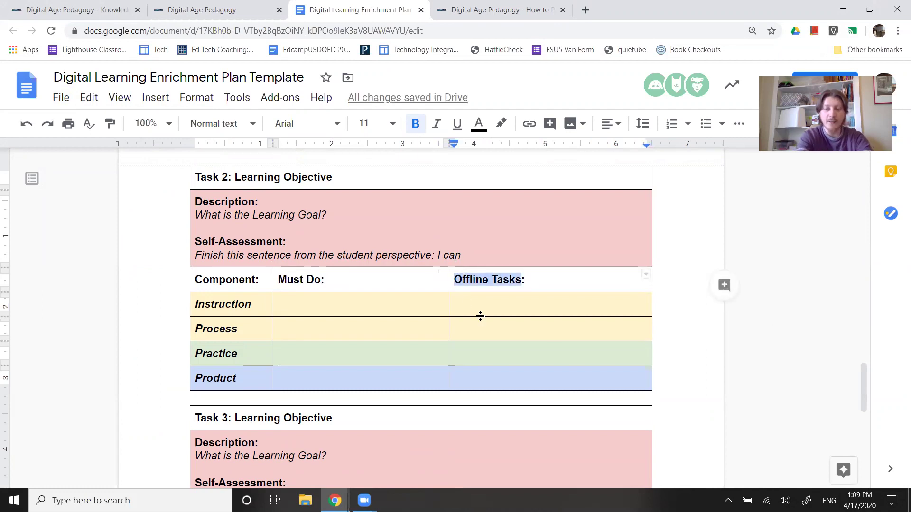
Step: Rename the Offline Tasks header to 'May Do:' and compare it with the Must Do Instruction cells
{"action": "type", "text": "May "}
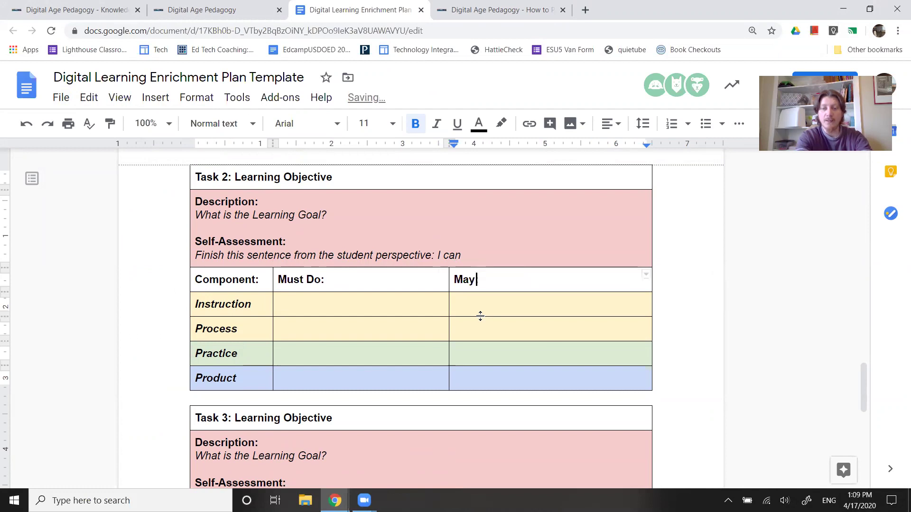
{"action": "type", "text": "Don"}
{"action": "key", "text": "BackSpace"}
{"action": "key", "text": "BackSpace"}
{"action": "key", "text": "BackSpace"}
{"action": "type", "text": "Do"}
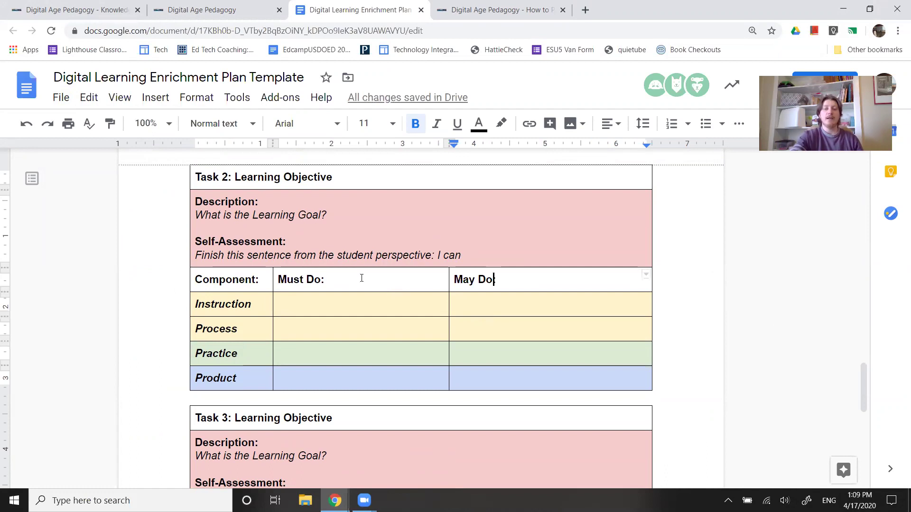
{"action": "type", "text": ":"}
{"action": "left_click", "coordinate": [353, 310]}
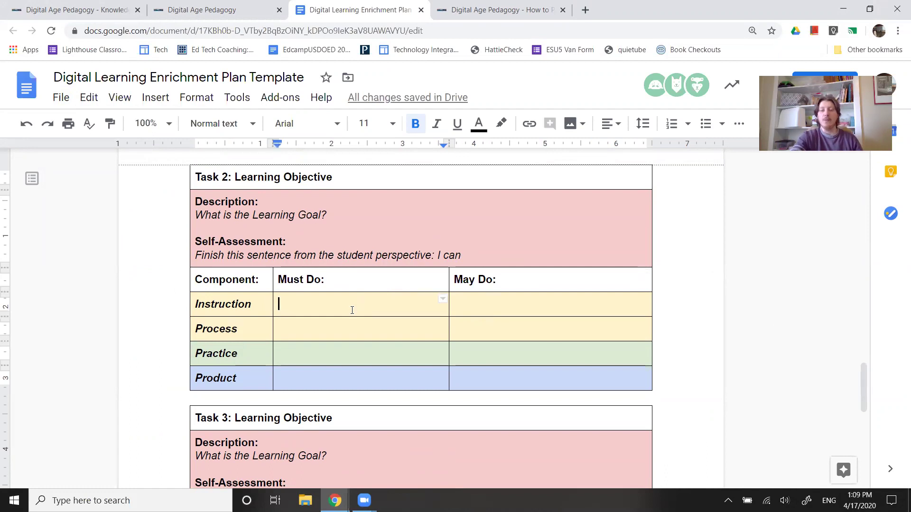
{"action": "left_click", "coordinate": [504, 307]}
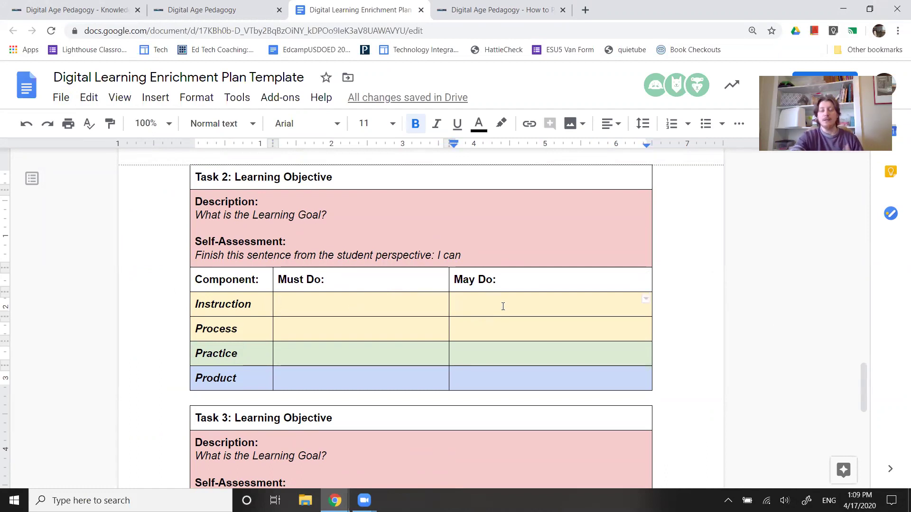
{"action": "left_click", "coordinate": [300, 304]}
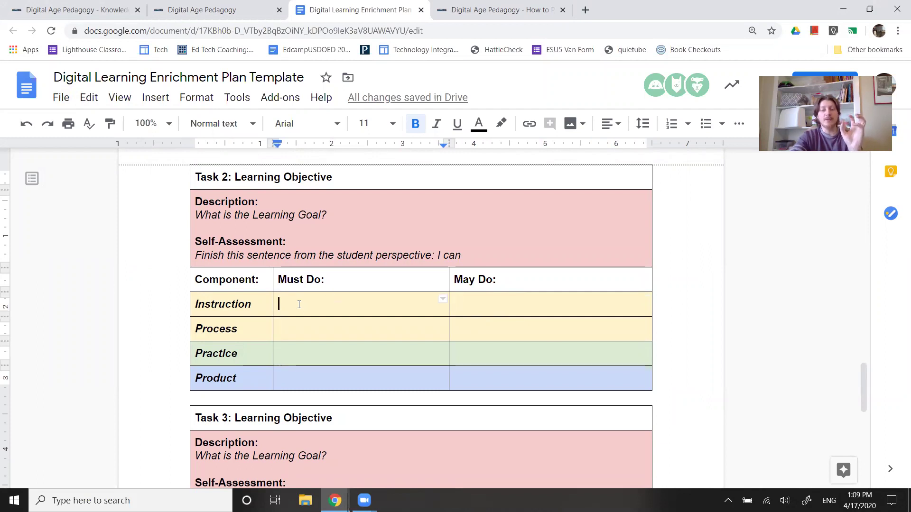
{"action": "left_click", "coordinate": [503, 306]}
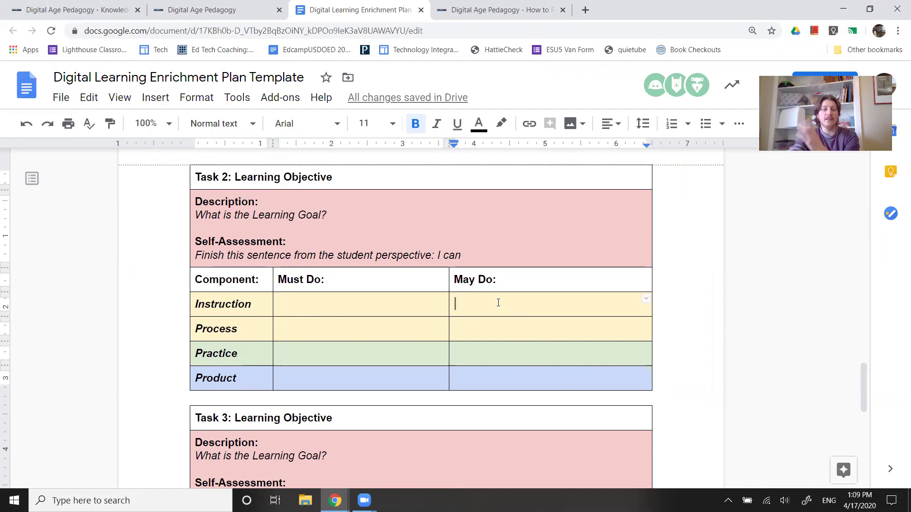
Step: Append '(optional)' so the header reads 'May Do: (optional)'
{"action": "left_click", "coordinate": [508, 279]}
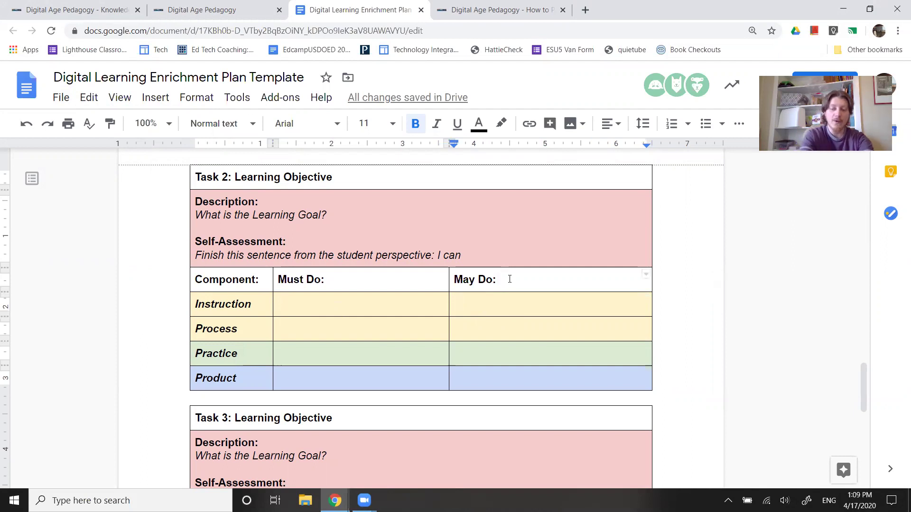
{"action": "type", "text": "(op"}
{"action": "key", "text": "BackSpace"}
{"action": "type", "text": "op"}
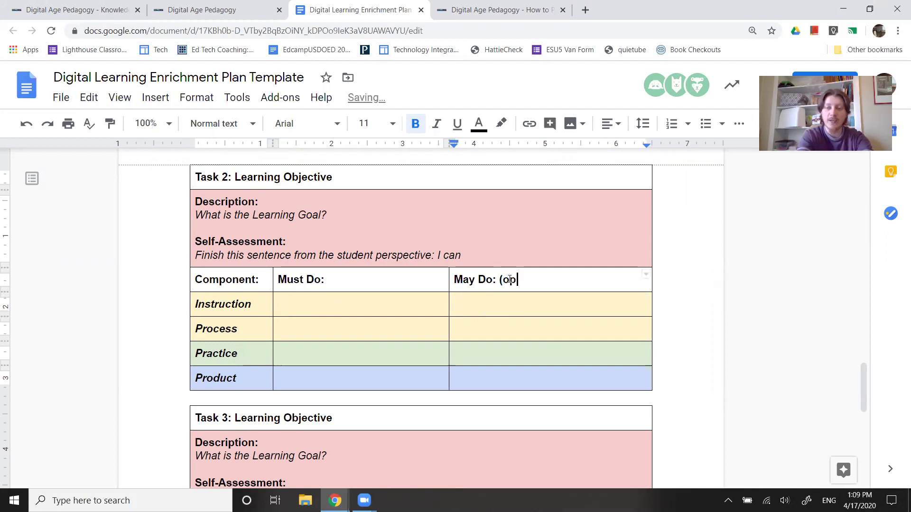
{"action": "type", "text": "tional)"}
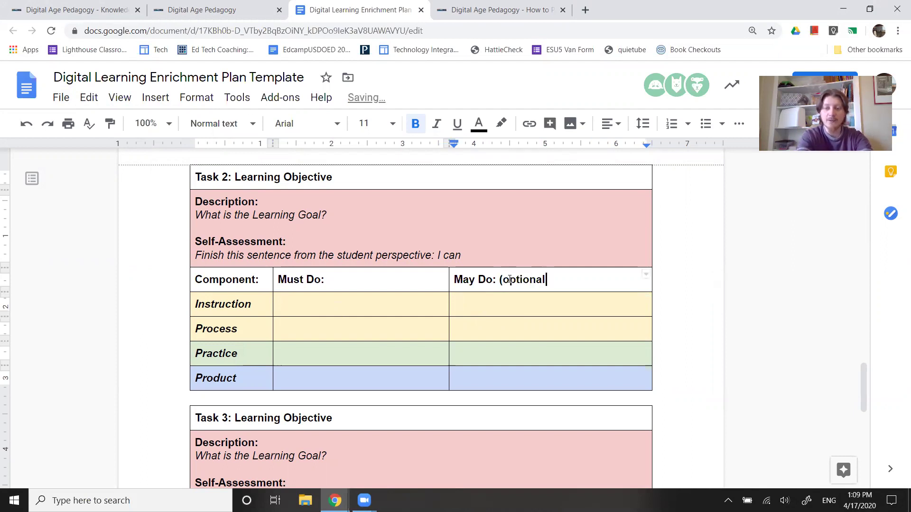
{"action": "left_click", "coordinate": [494, 355]}
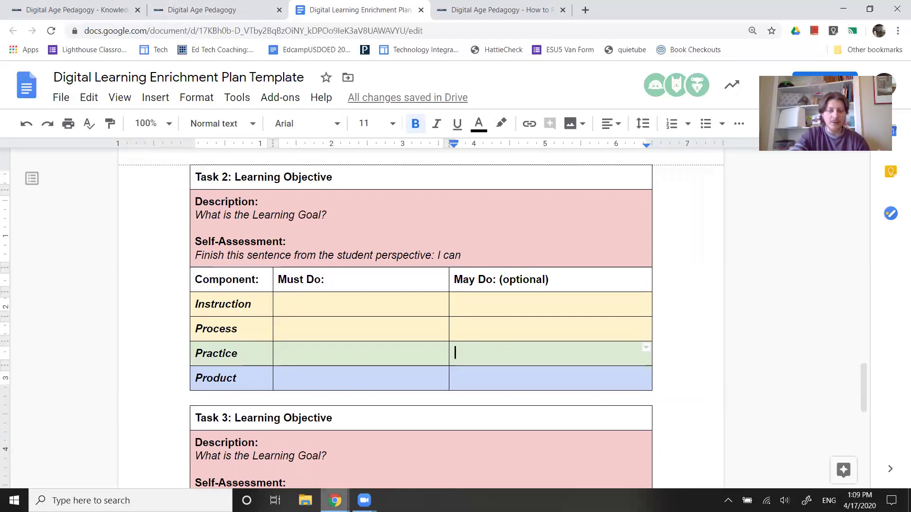
{"action": "mouse_move", "coordinate": [335, 501]}
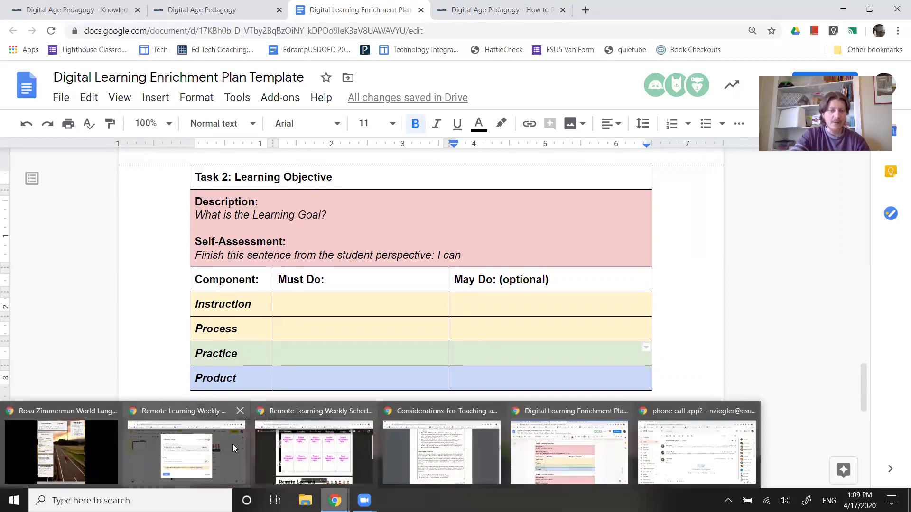
Step: Bring up the Remote Learning Weekly Schedule by Content.pptx preview and scroll through both pages
{"action": "left_click", "coordinate": [314, 449]}
{"action": "scroll", "coordinate": [349, 360], "scroll_direction": "up", "scroll_amount": 3}
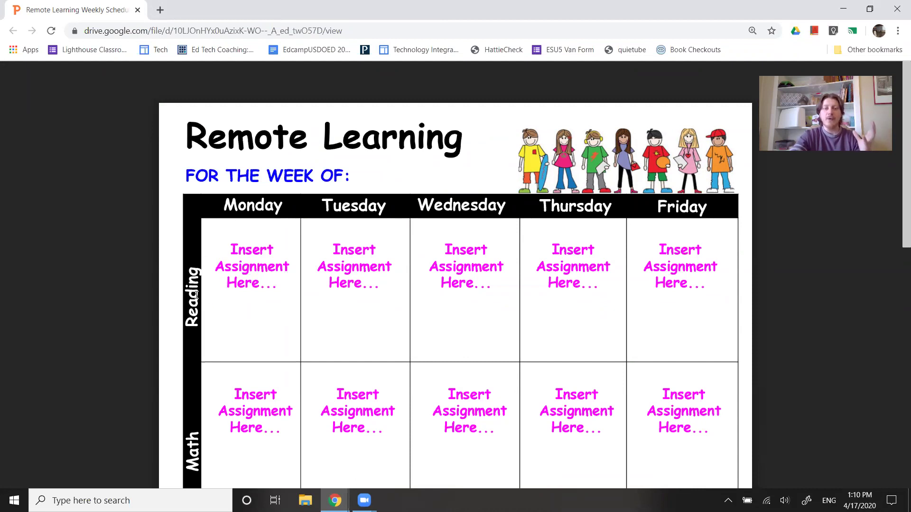
{"action": "scroll", "coordinate": [196, 295], "scroll_direction": "down", "scroll_amount": 8}
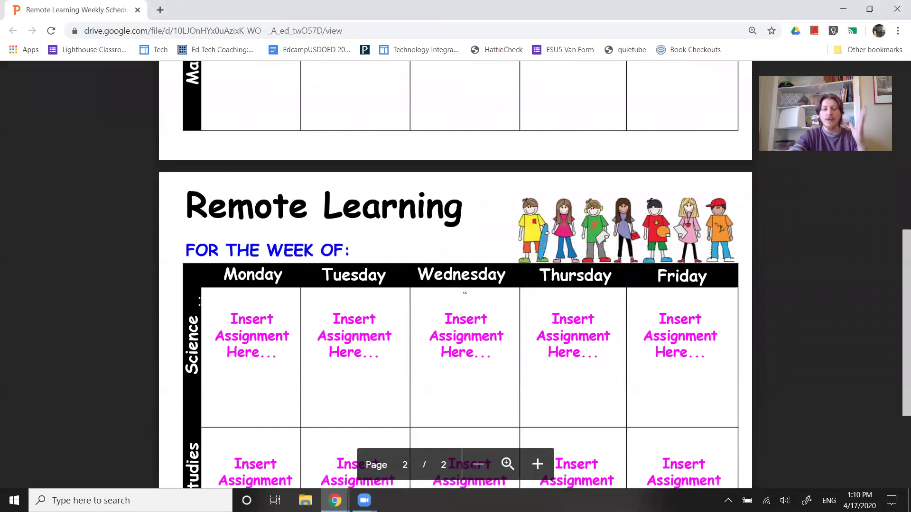
{"action": "scroll", "coordinate": [200, 302], "scroll_direction": "down", "scroll_amount": 3}
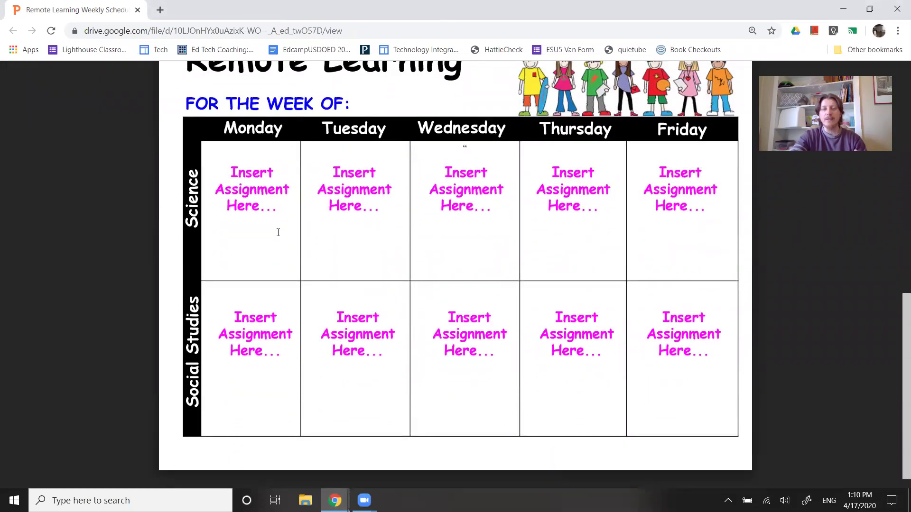
{"action": "scroll", "coordinate": [282, 254], "scroll_direction": "up", "scroll_amount": 7}
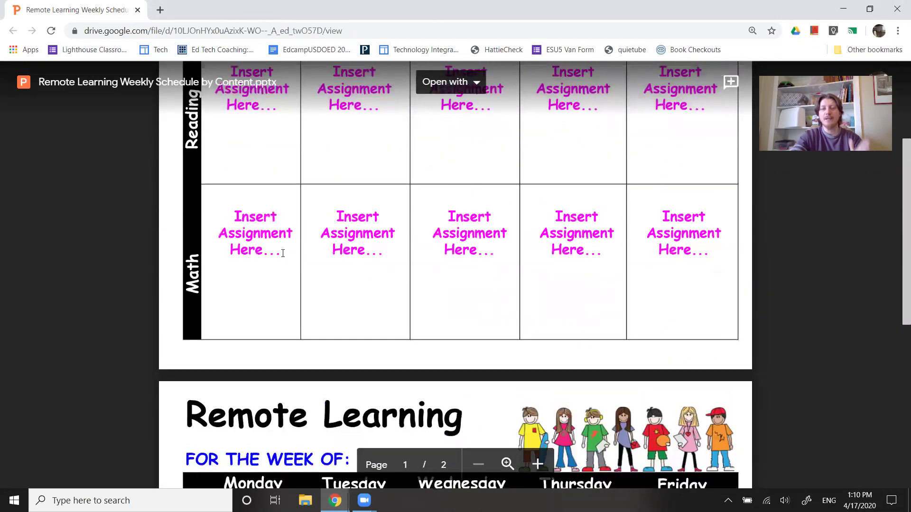
{"action": "scroll", "coordinate": [283, 254], "scroll_direction": "up", "scroll_amount": 2}
Step: Highlight text in the Monday Reading cell of the weekly grid, then clear the selection
{"action": "left_click_drag", "start_coordinate": [226, 148], "coordinate": [282, 148]}
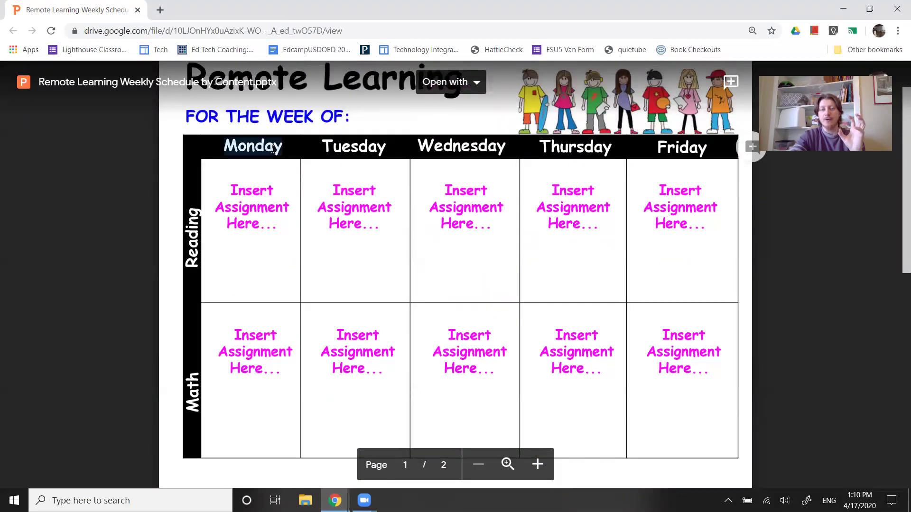
{"action": "double_click", "coordinate": [274, 226]}
{"action": "left_click", "coordinate": [327, 158]}
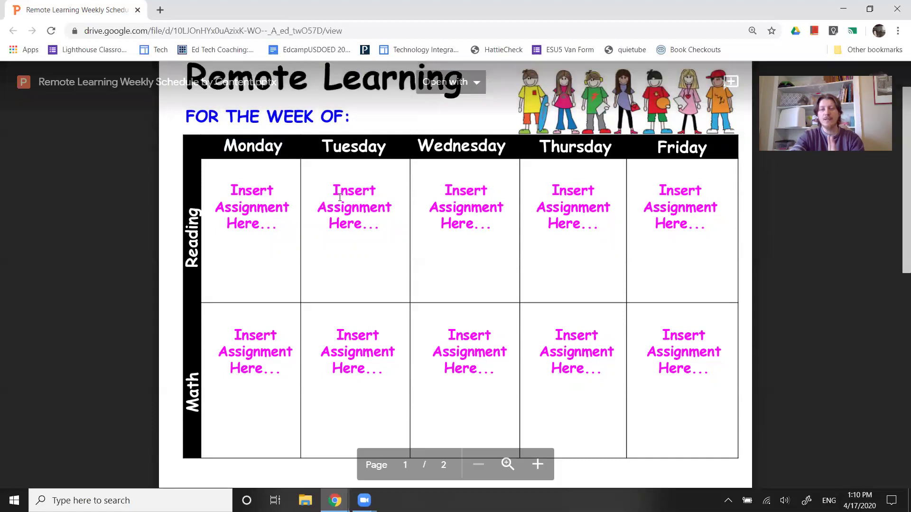